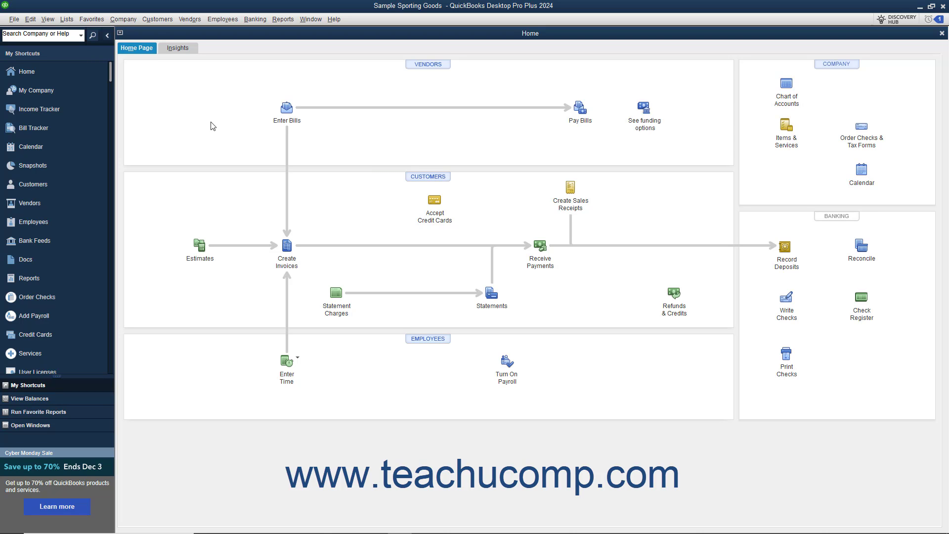
# Open Pay Bills, filter to bills due by 12/02/2021, then show all bills
pyautogui.click(190, 20)
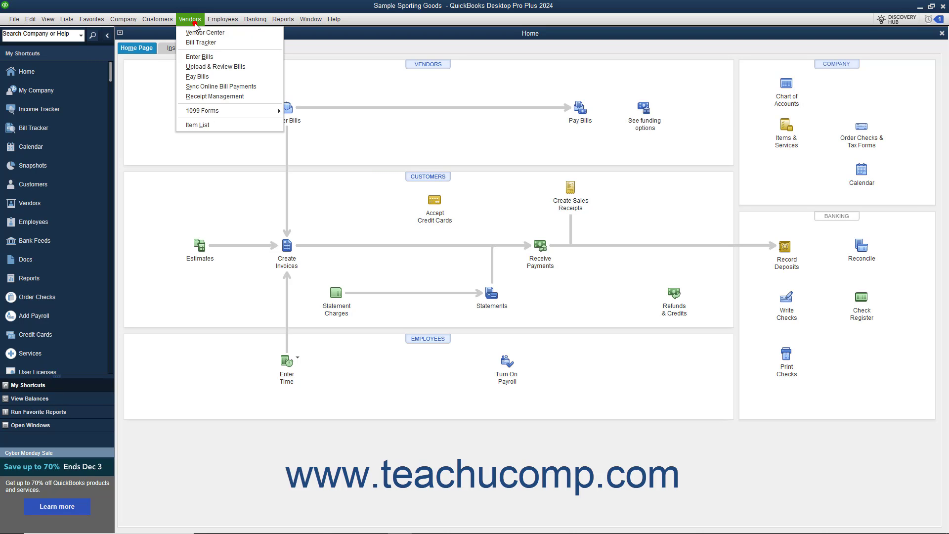
pyautogui.click(205, 78)
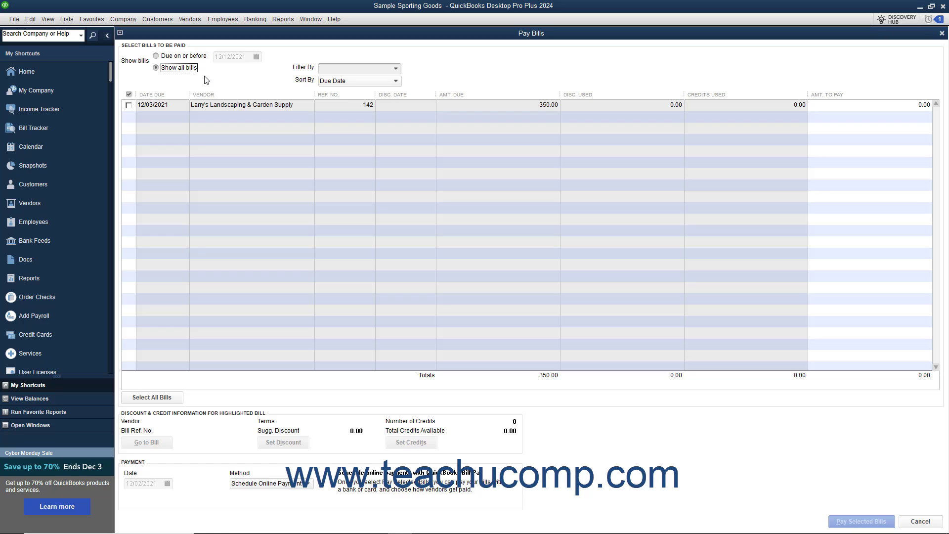
pyautogui.click(173, 57)
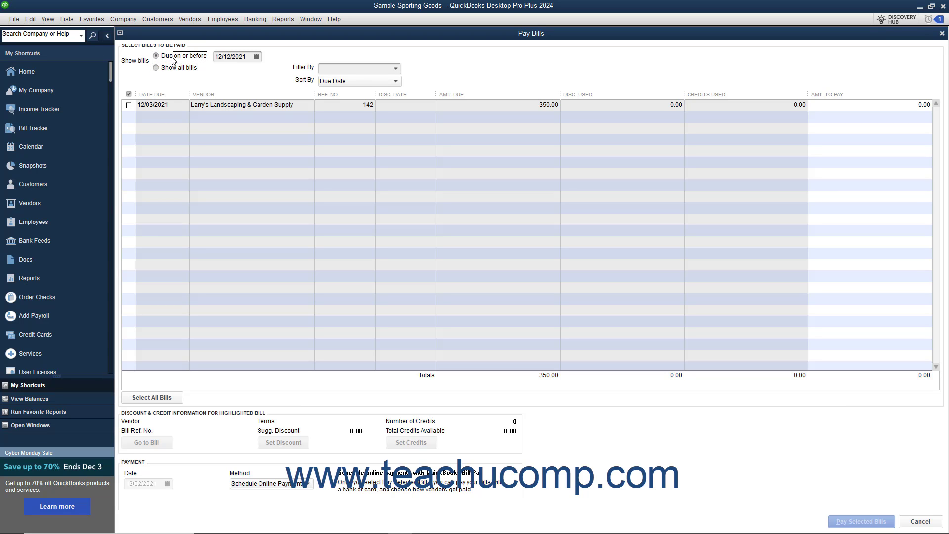
pyautogui.click(257, 56)
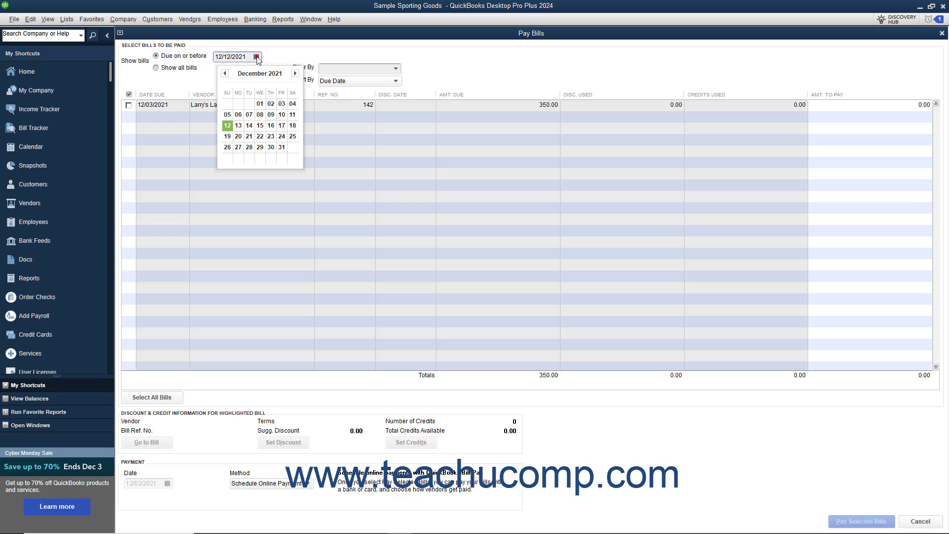
pyautogui.click(270, 103)
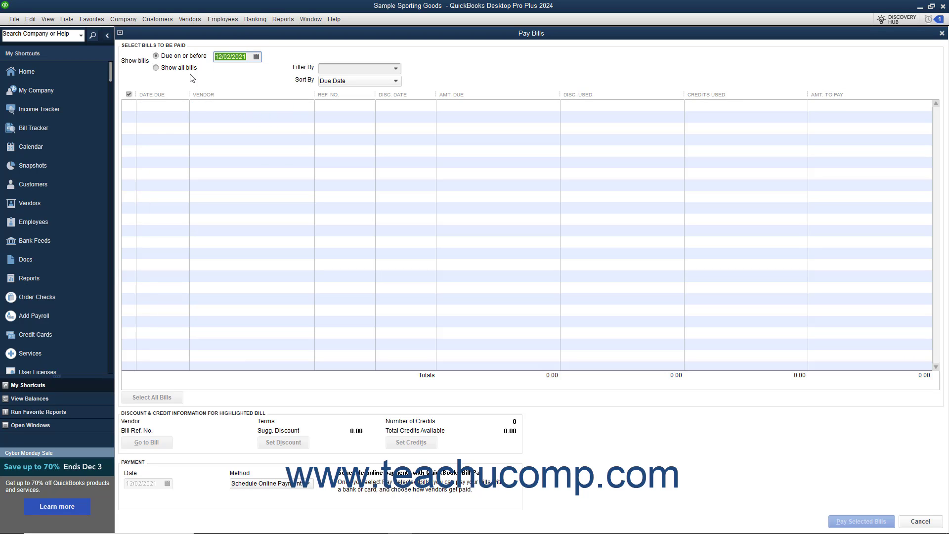
pyautogui.click(179, 68)
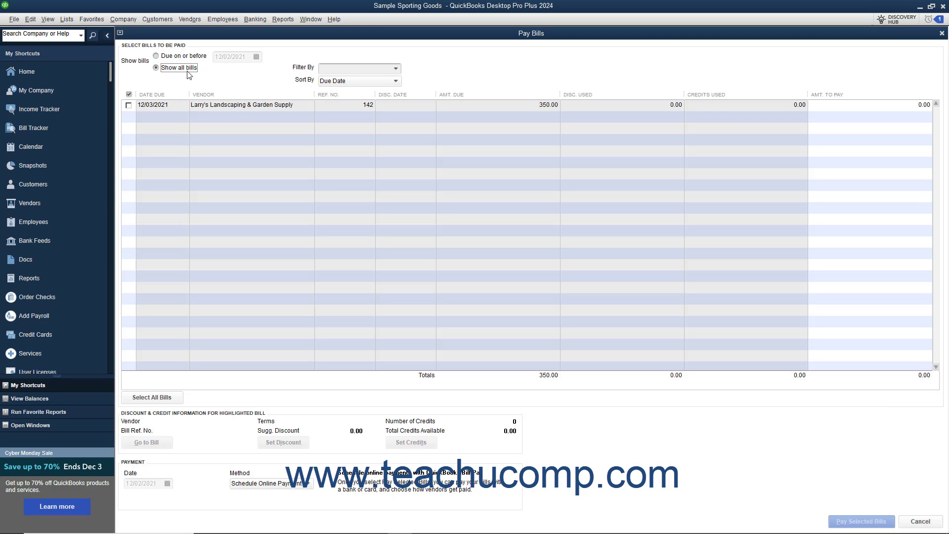
# Check the Larry's Landscaping bill and confirm its 350.00 amount to pay
pyautogui.click(128, 105)
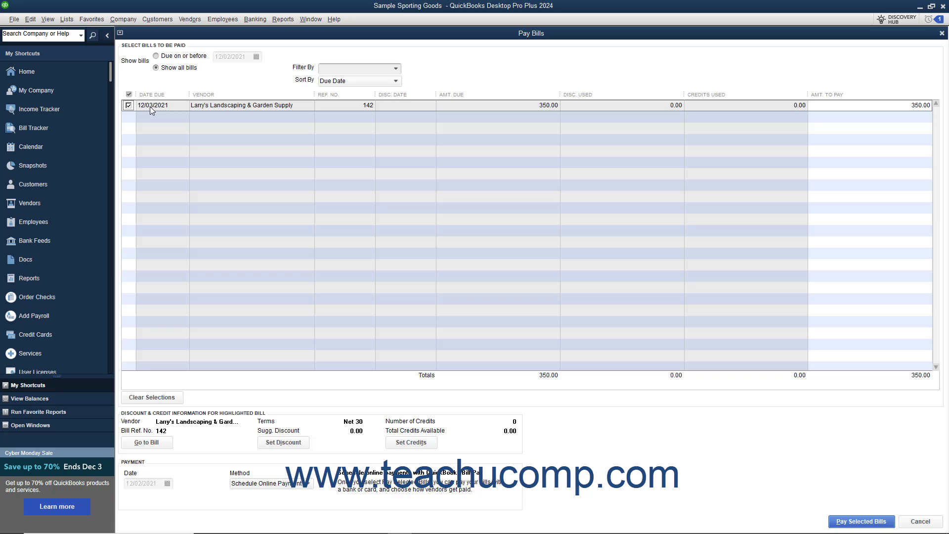
pyautogui.click(838, 105)
pyautogui.click(147, 442)
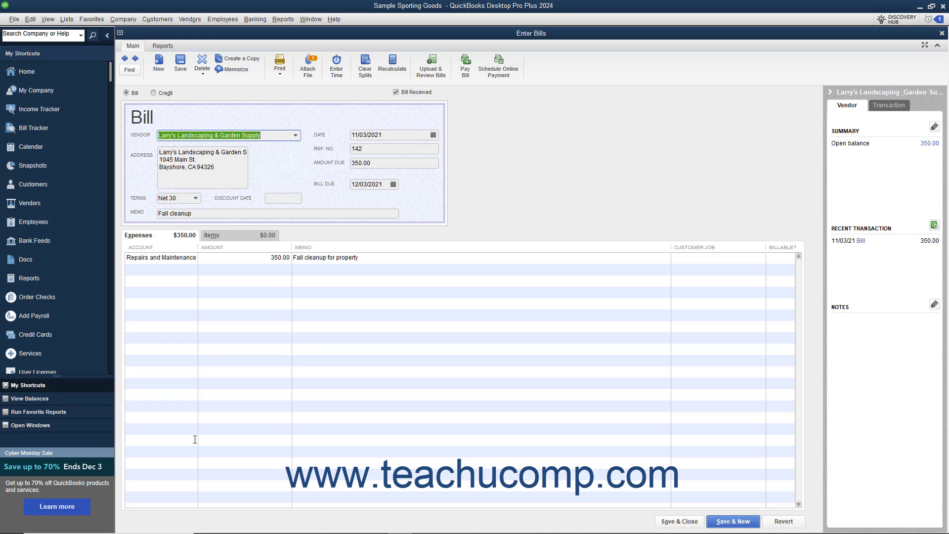
pyautogui.click(942, 33)
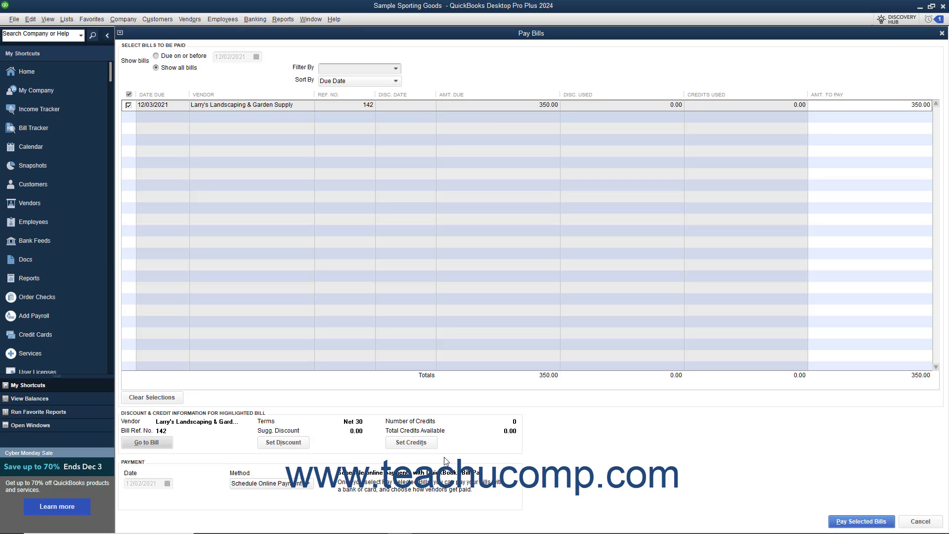
# Set payment method to Check from the Checking account with Assign check number
pyautogui.click(181, 470)
pyautogui.click(160, 486)
pyautogui.click(303, 484)
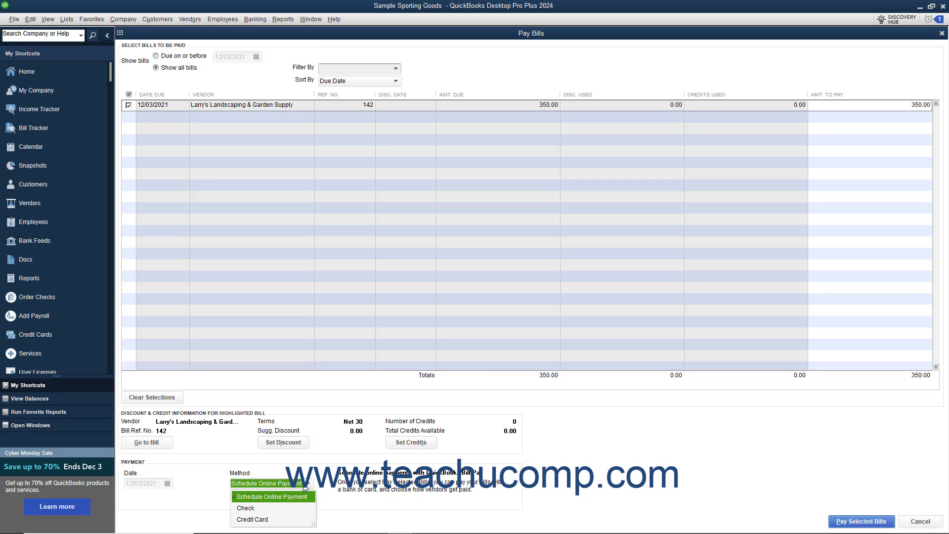
pyautogui.click(249, 508)
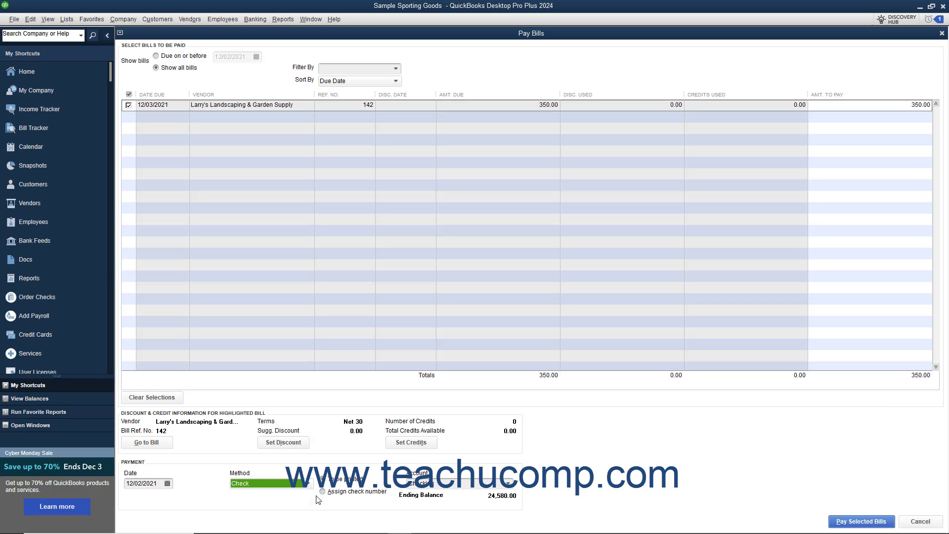
pyautogui.click(331, 479)
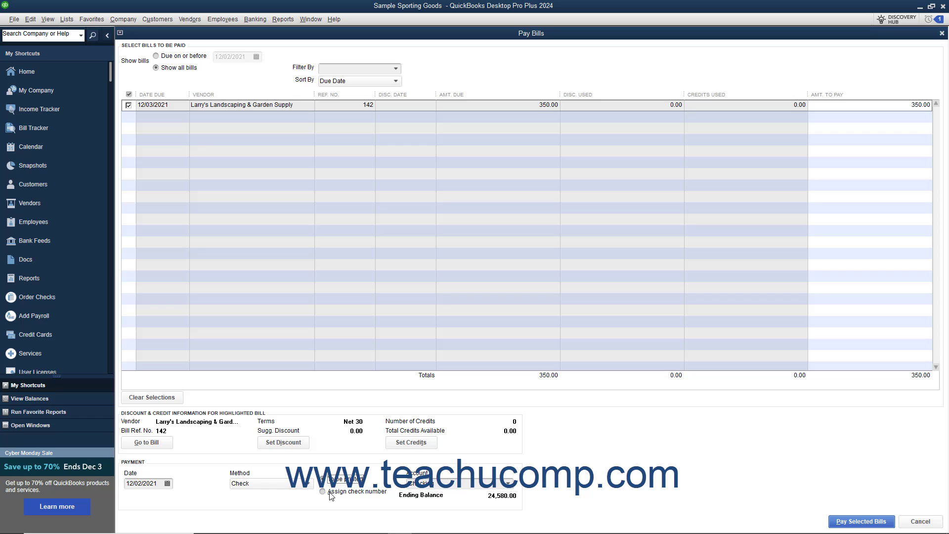
pyautogui.click(511, 484)
pyautogui.click(357, 482)
pyautogui.click(323, 492)
# Try Credit Card as the method, check its accounts, then choose Schedule Online Payment
pyautogui.click(302, 486)
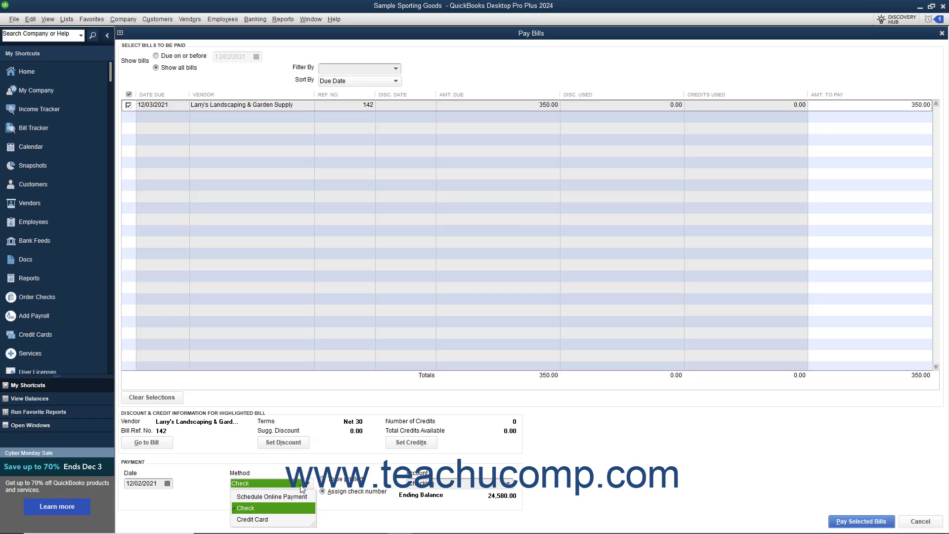
pyautogui.click(263, 520)
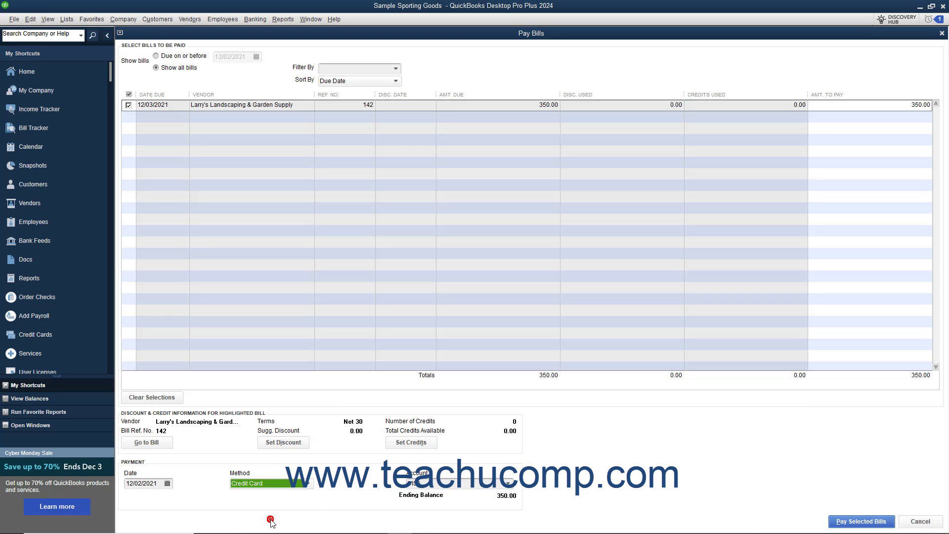
pyautogui.click(508, 484)
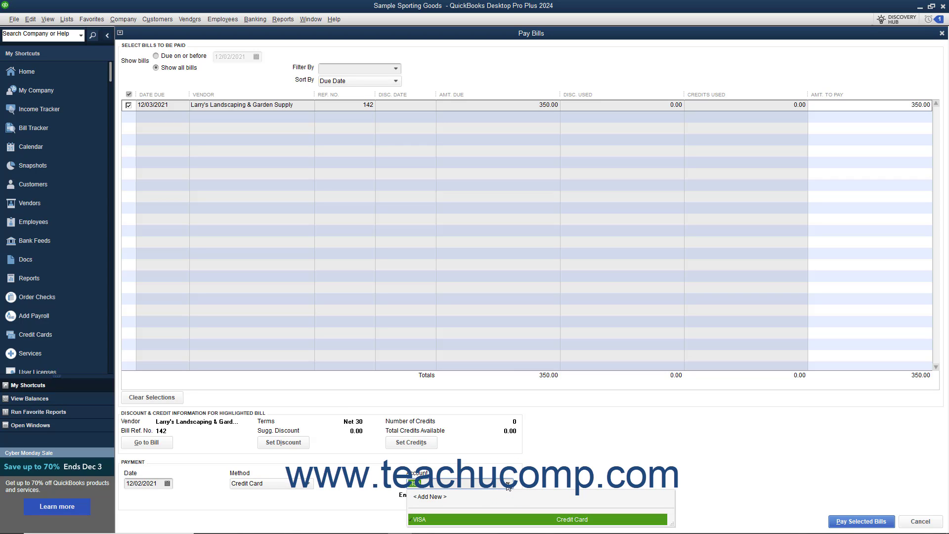
pyautogui.click(510, 485)
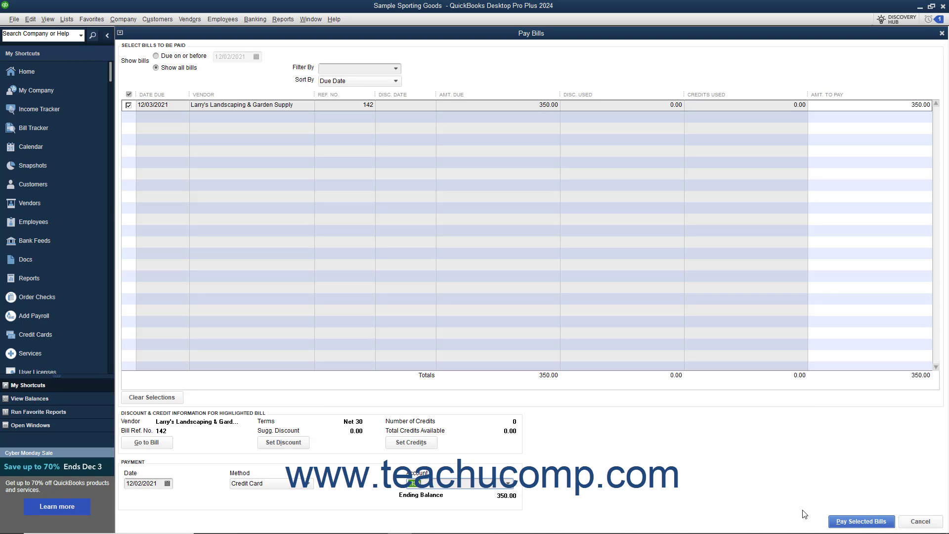
pyautogui.click(299, 486)
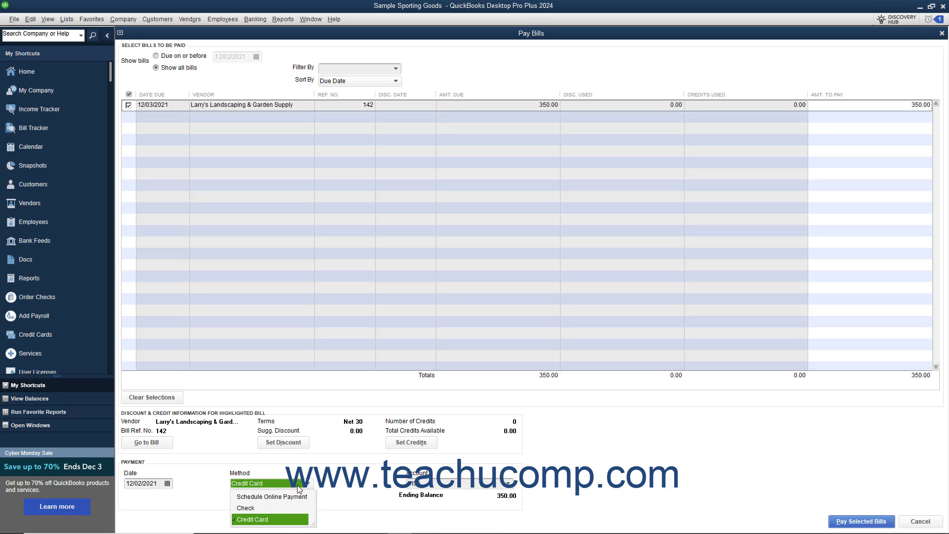
pyautogui.click(271, 496)
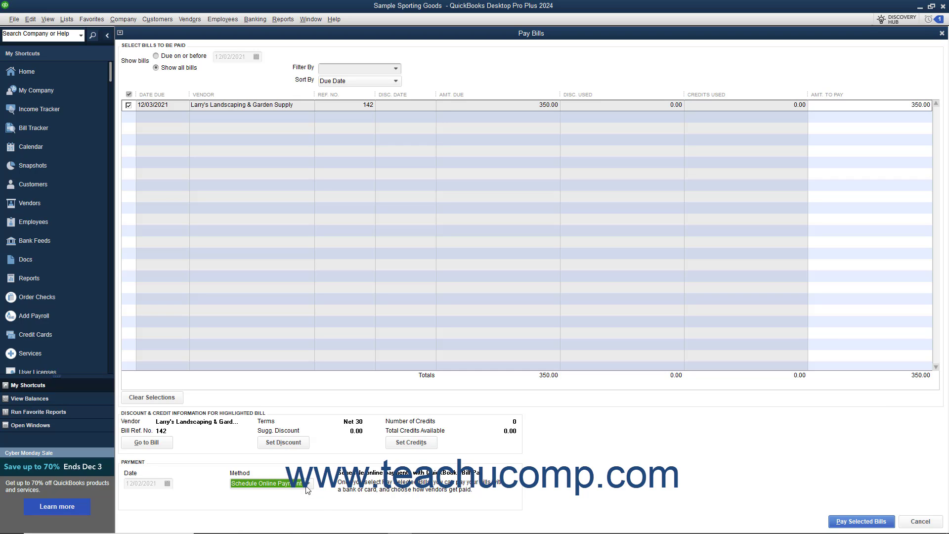
# Pay the $350.00 bill by check from Checking, dated 12/02/2021
pyautogui.click(308, 483)
pyautogui.click(281, 507)
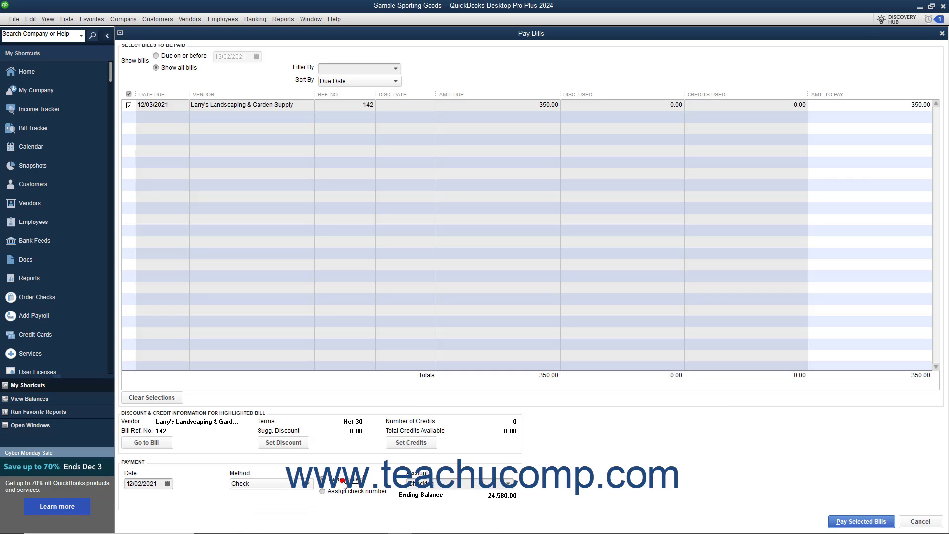
pyautogui.click(510, 484)
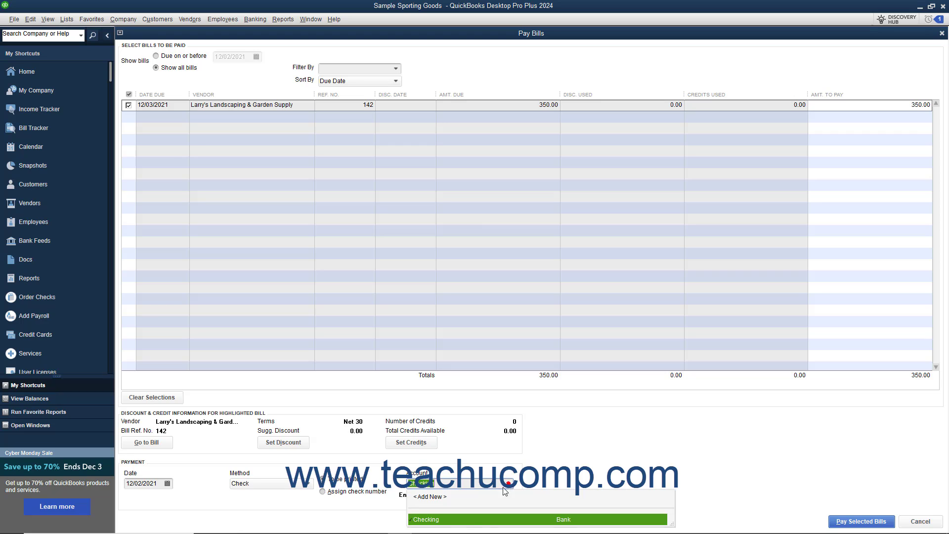
pyautogui.click(471, 517)
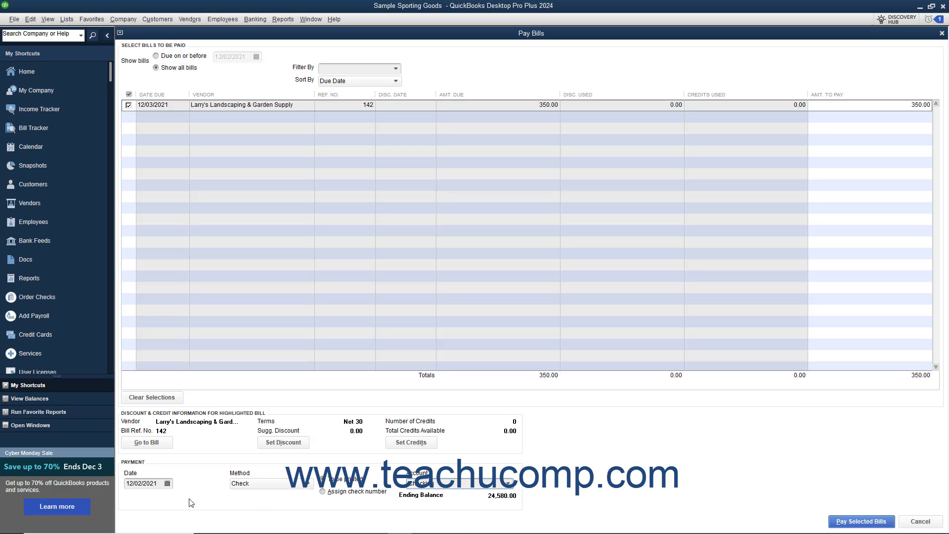
pyautogui.click(168, 484)
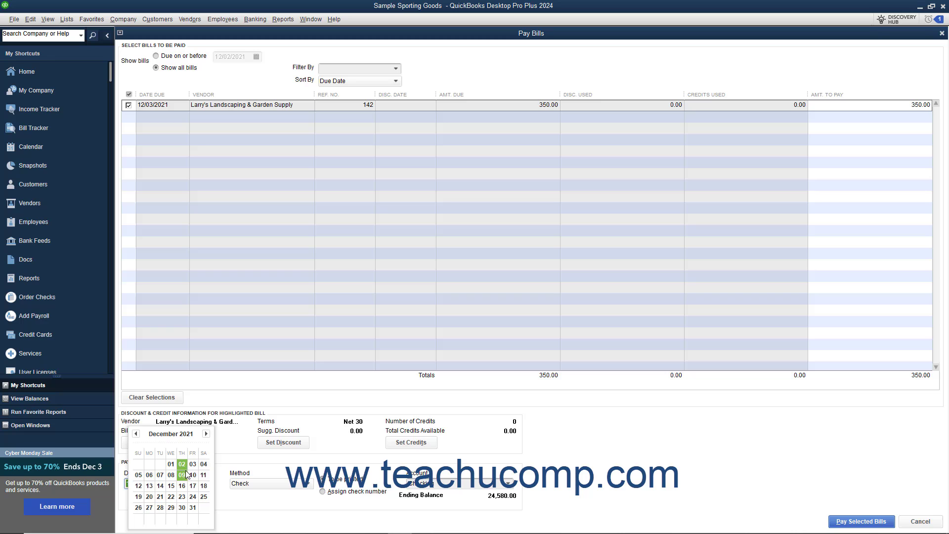
pyautogui.click(184, 474)
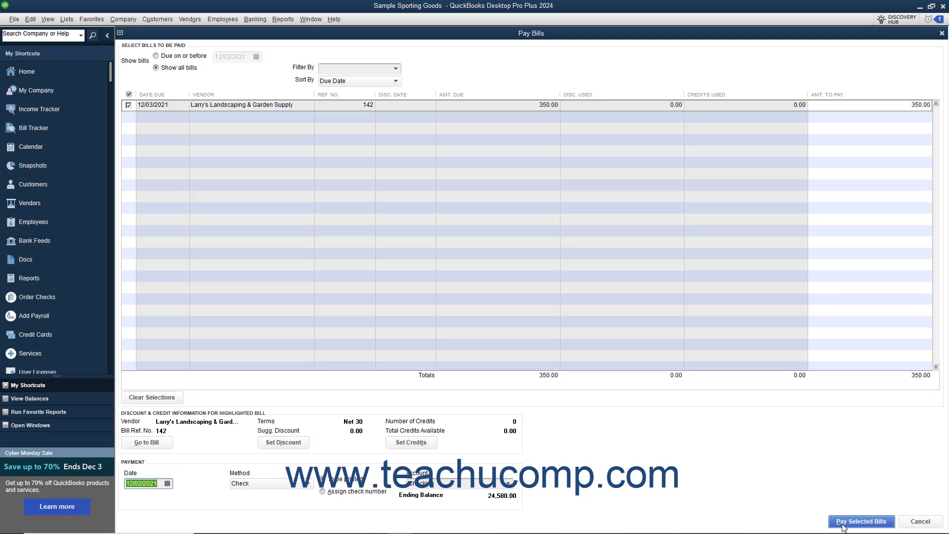
pyautogui.click(861, 521)
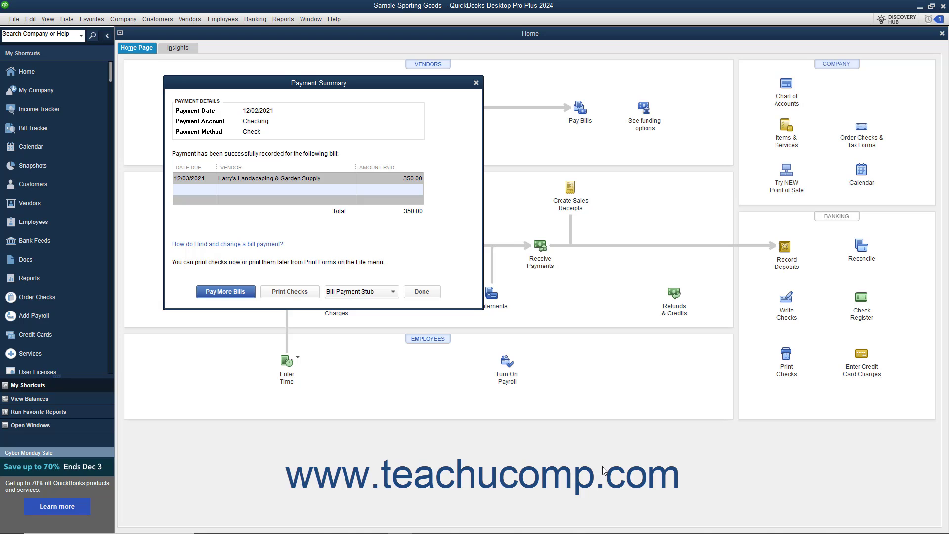
# Dismiss the Payment Summary with Done
pyautogui.click(421, 291)
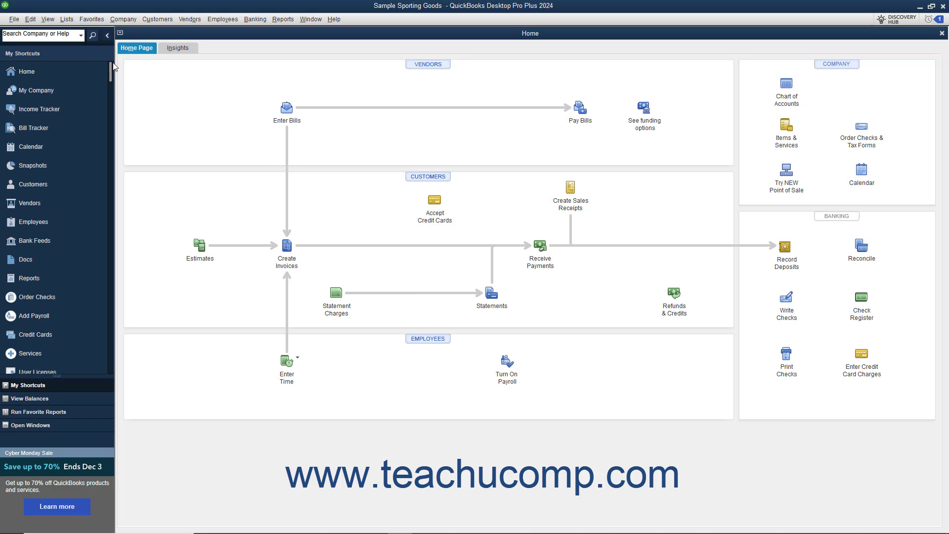
# From the Chart of Accounts, view the Accounts Payable register, then close it
pyautogui.click(67, 19)
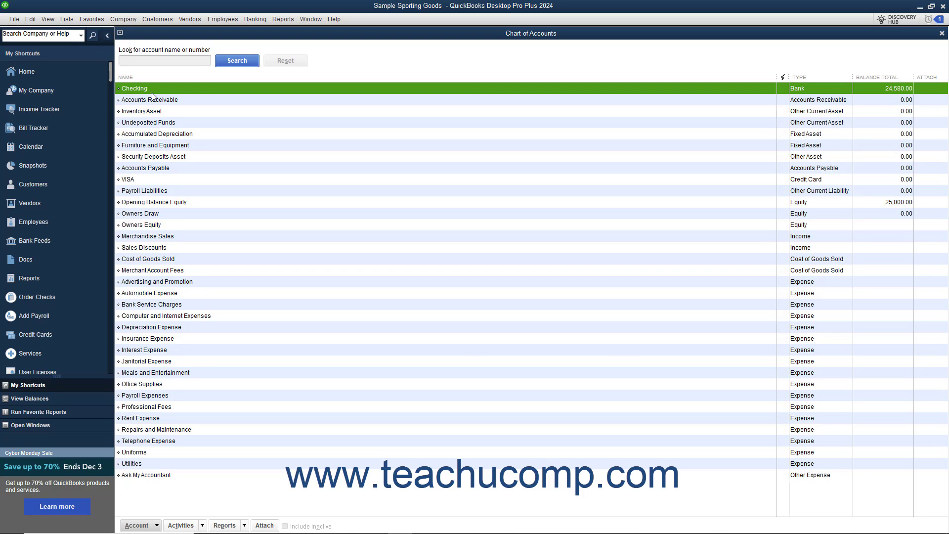
pyautogui.doubleClick(169, 170)
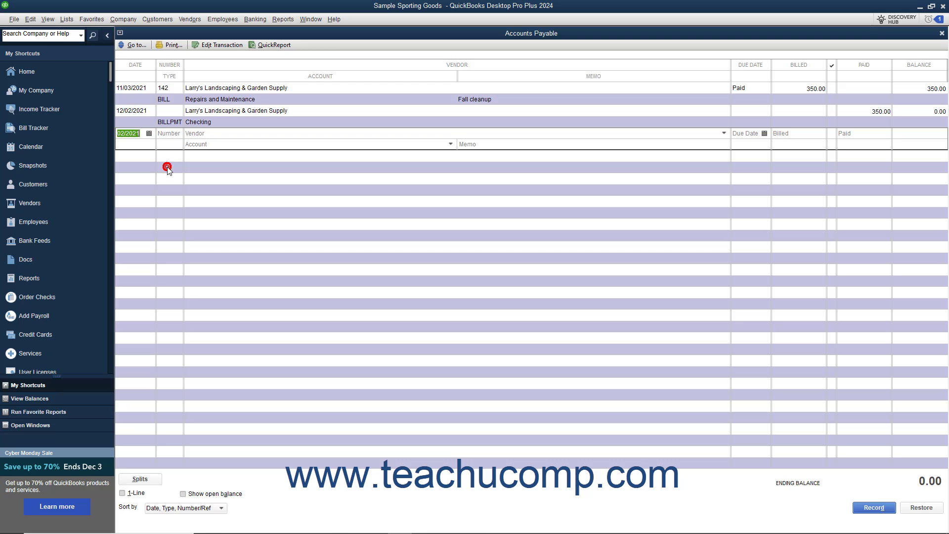
pyautogui.click(942, 33)
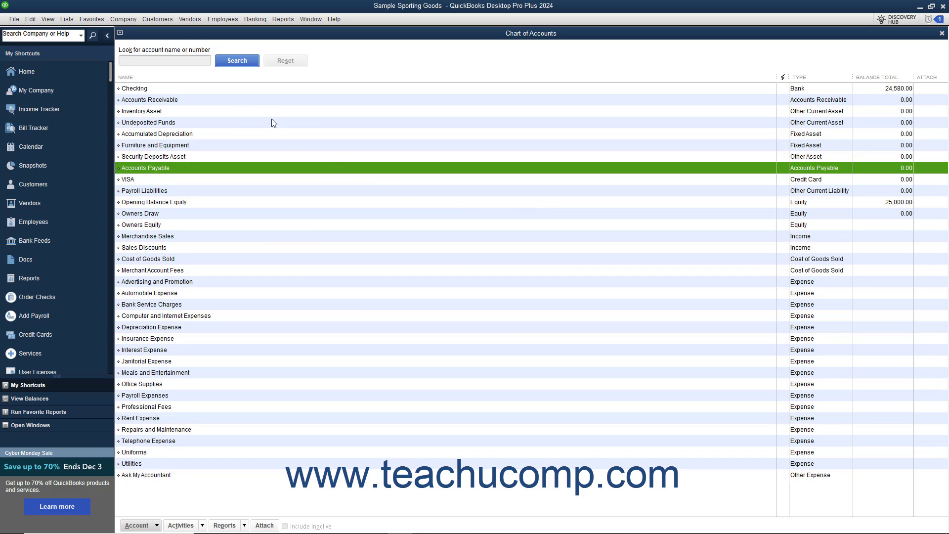
# Open the $350.00 BILLPMT check to Larry's Landscaping from the Checking register, then close it
pyautogui.doubleClick(240, 88)
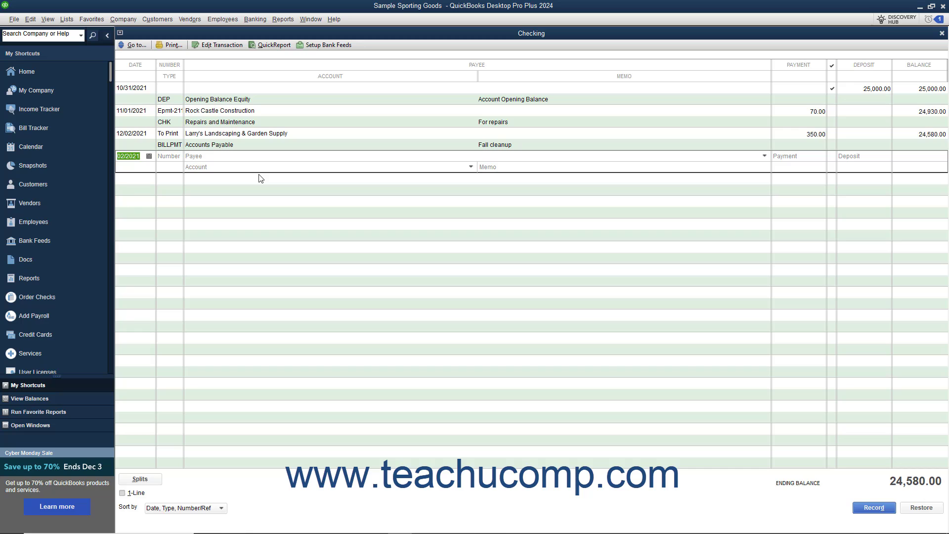
pyautogui.doubleClick(166, 144)
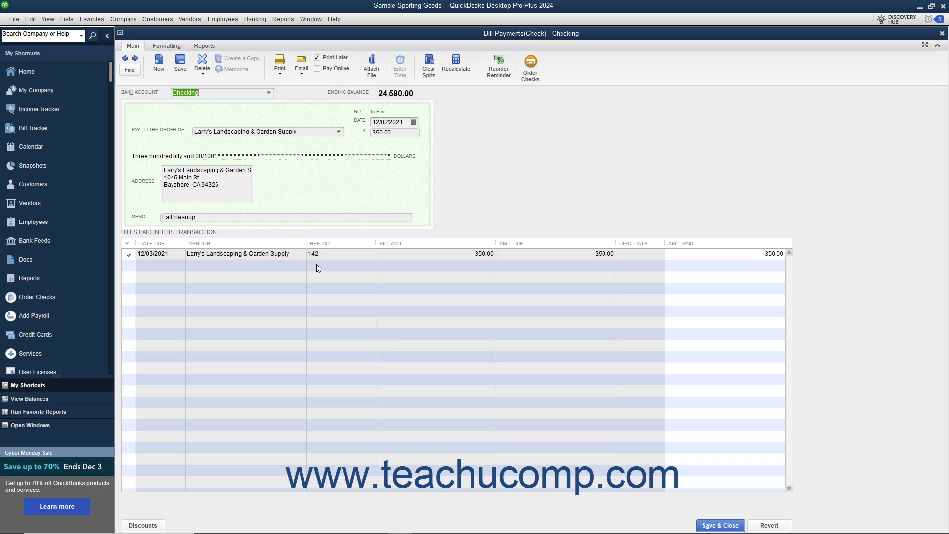
pyautogui.click(942, 33)
pyautogui.click(941, 32)
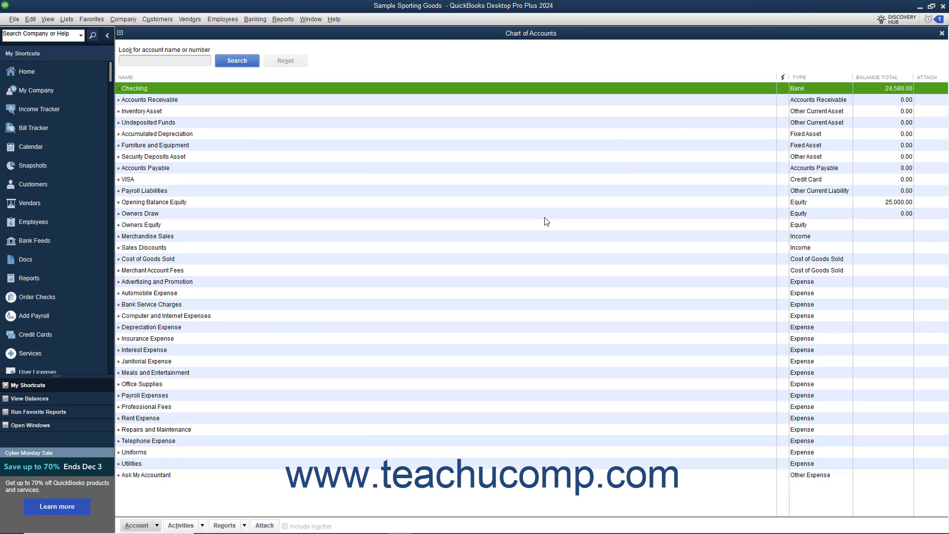